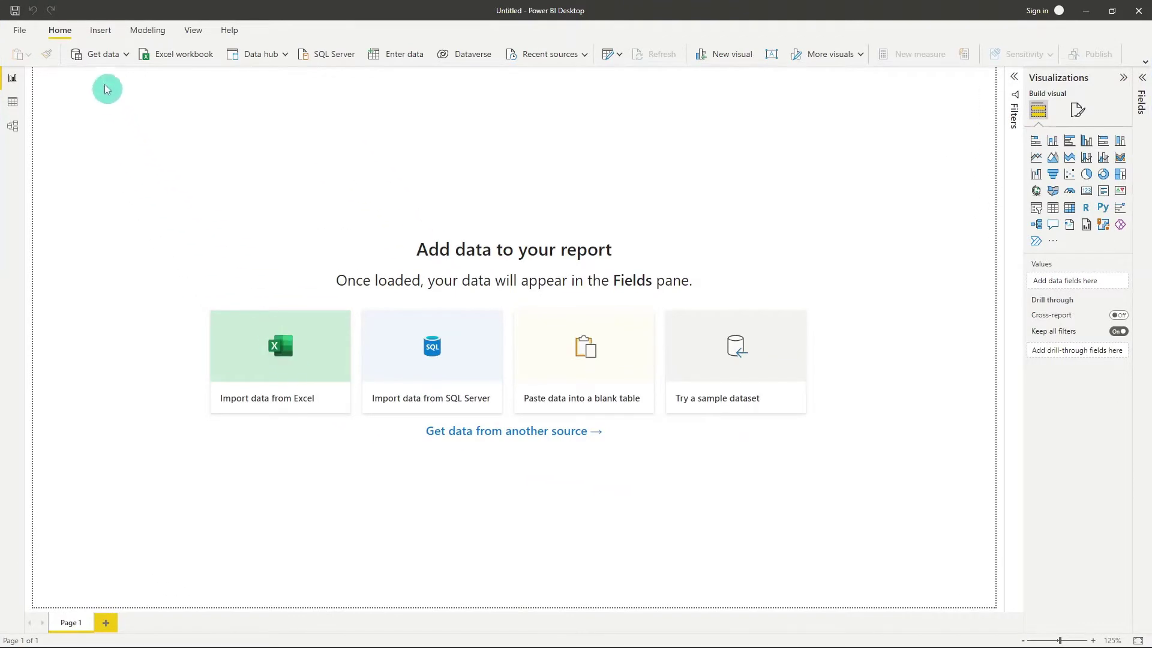
Choose the Spark connector from the Get data source list and continue to its connection settings
click(96, 57)
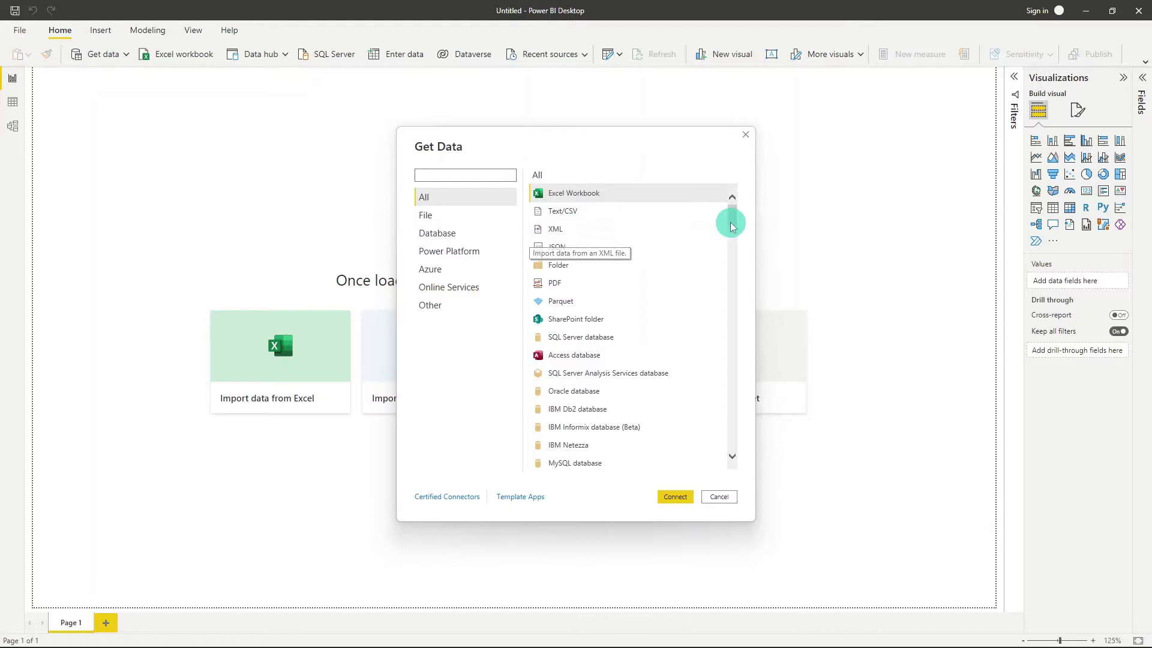
drag(730, 218, 728, 324)
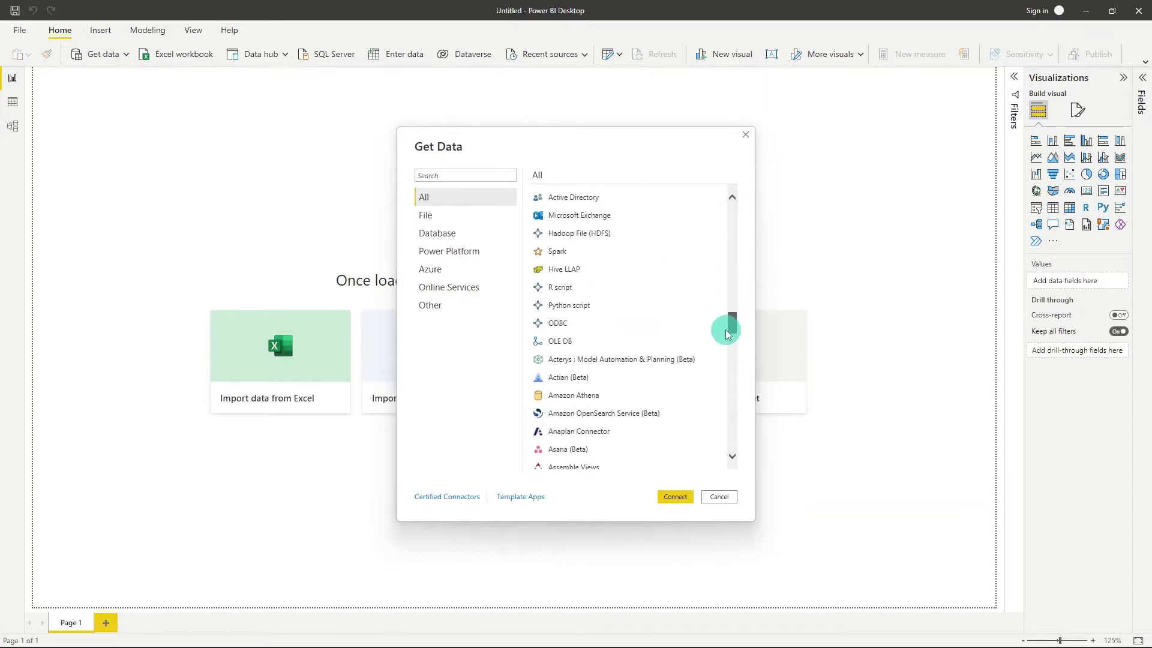
click(578, 256)
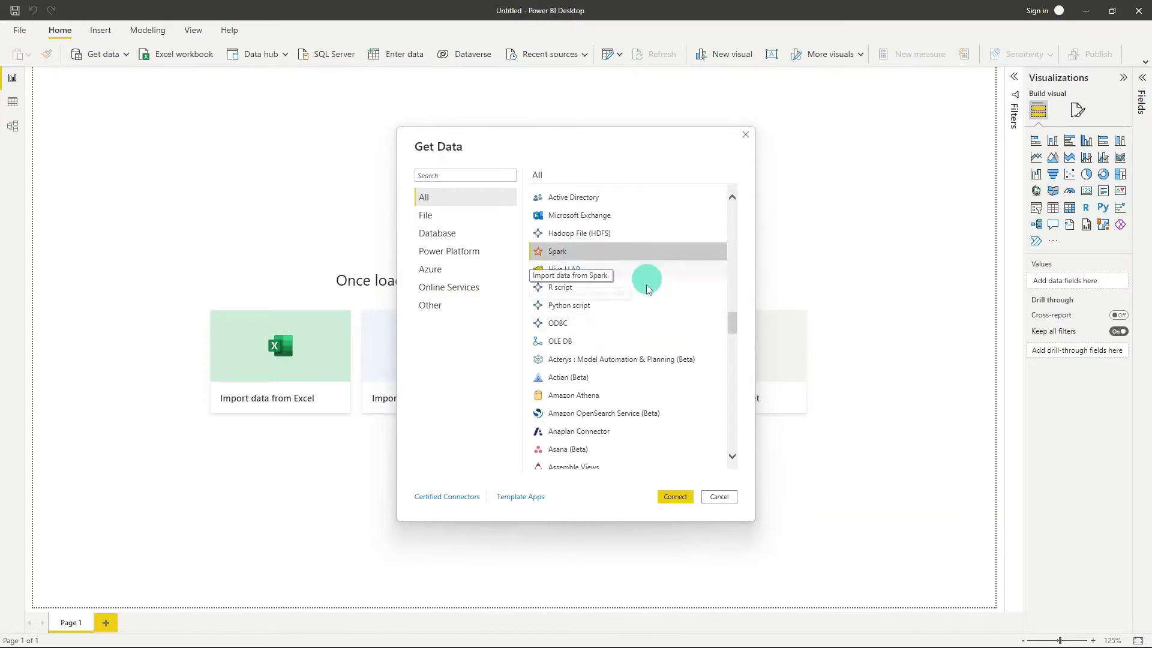
click(675, 497)
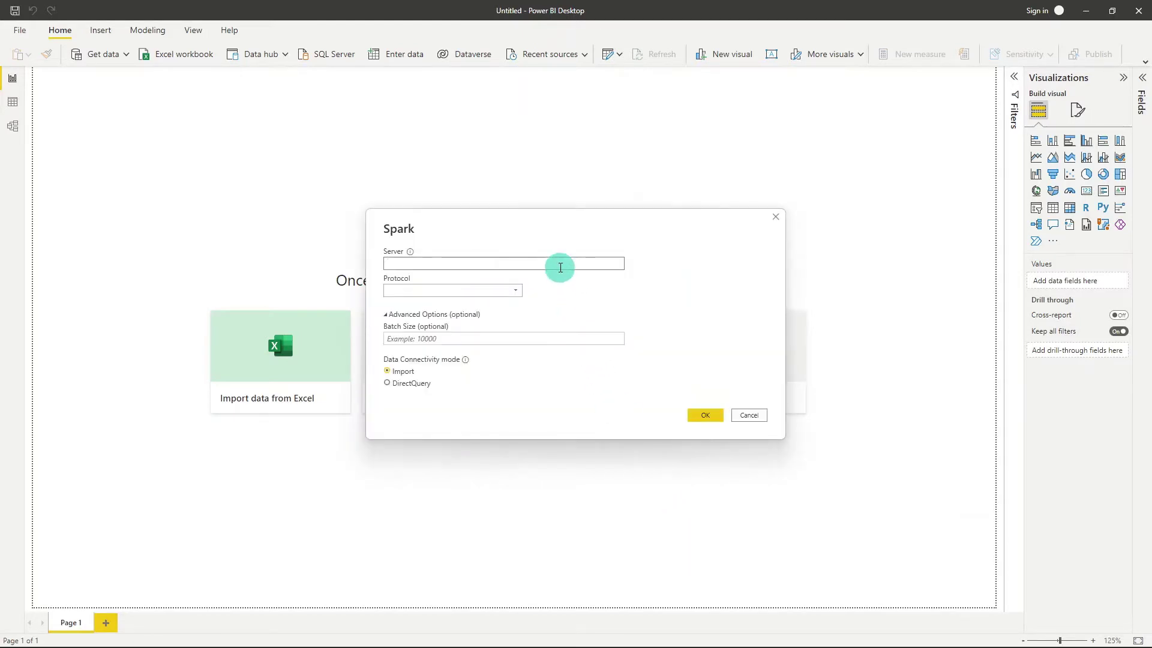
Paste the Spark server address, select HTTP protocol and DirectQuery mode, and confirm
text(http://20.124.61.222:10000)
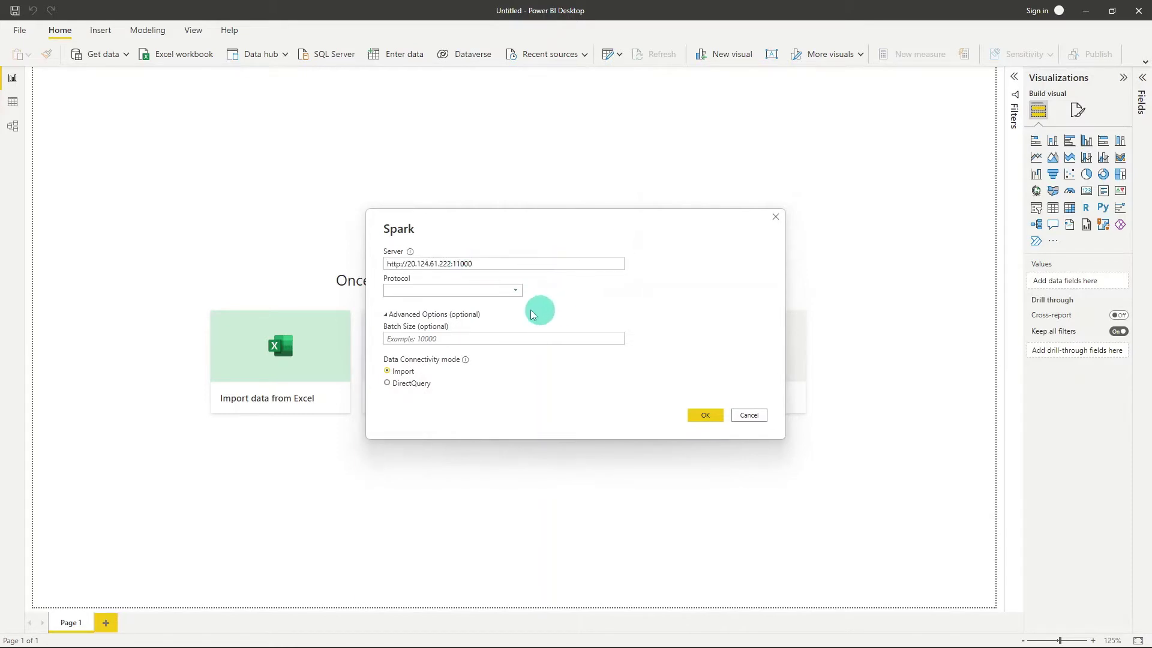
click(472, 291)
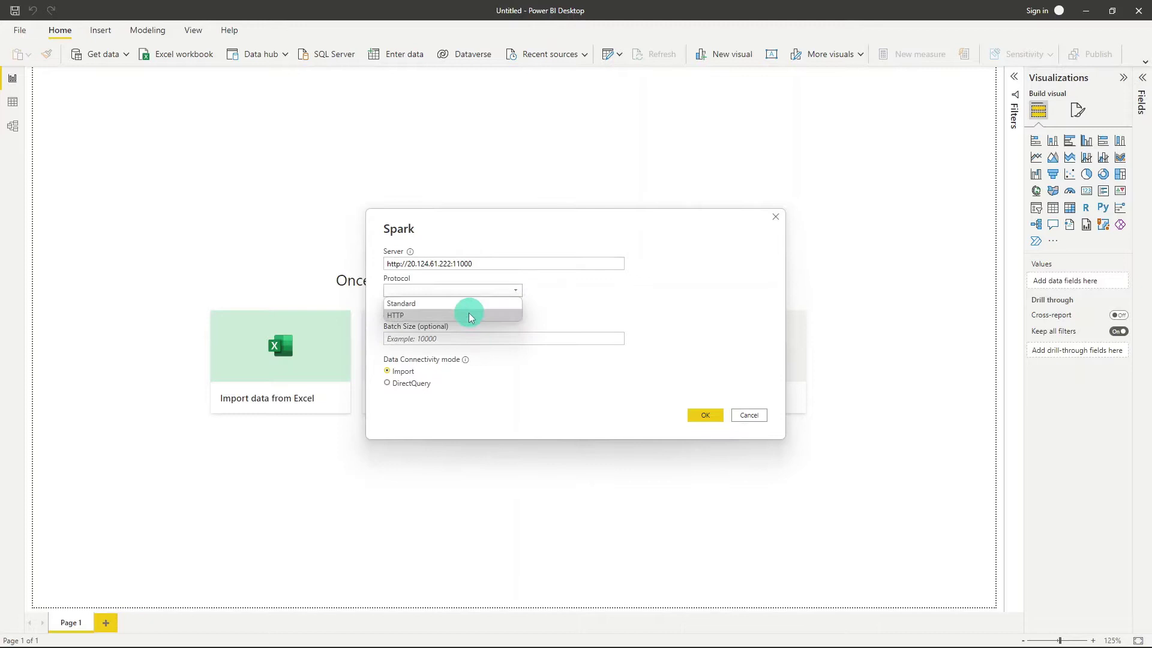
click(470, 316)
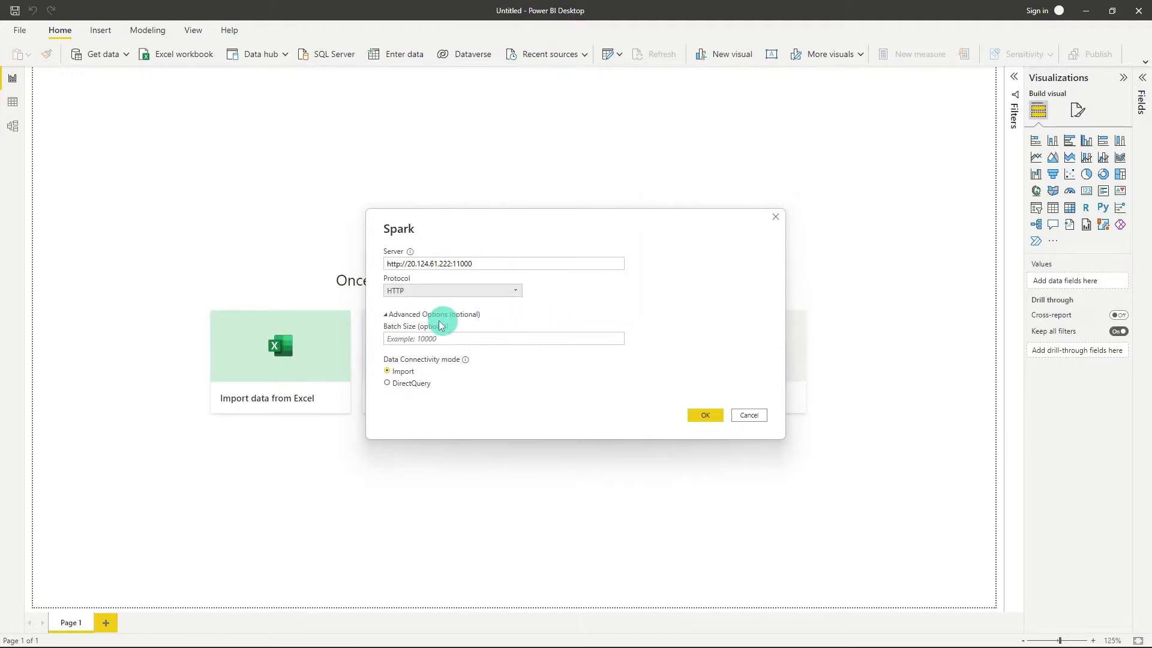
click(474, 339)
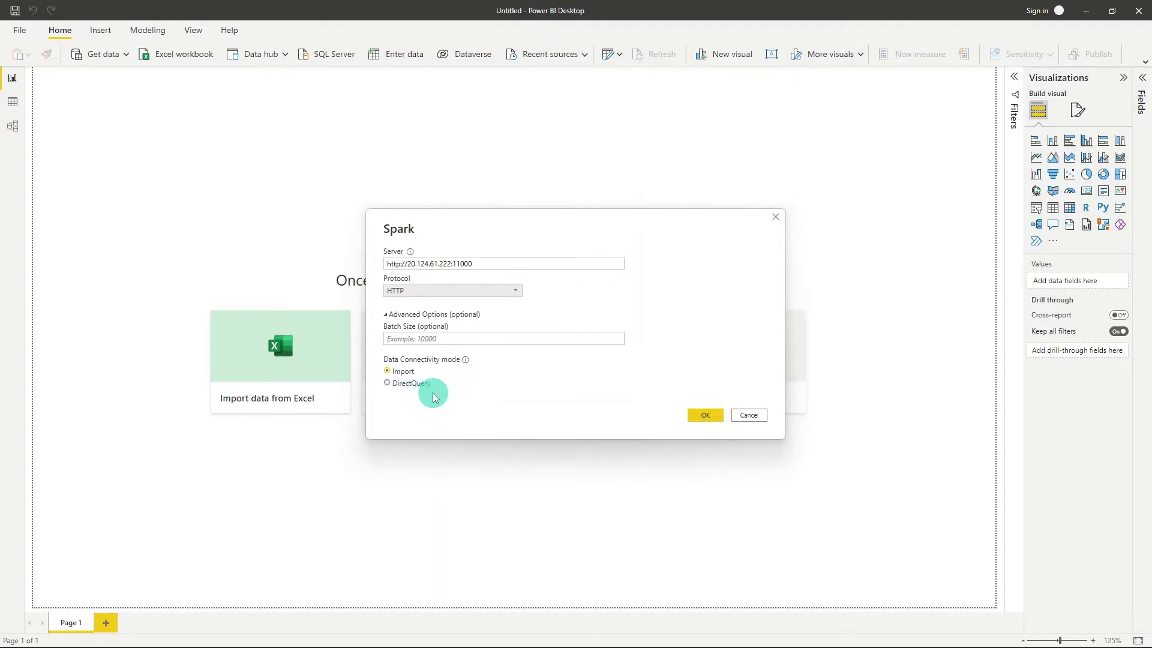
click(388, 387)
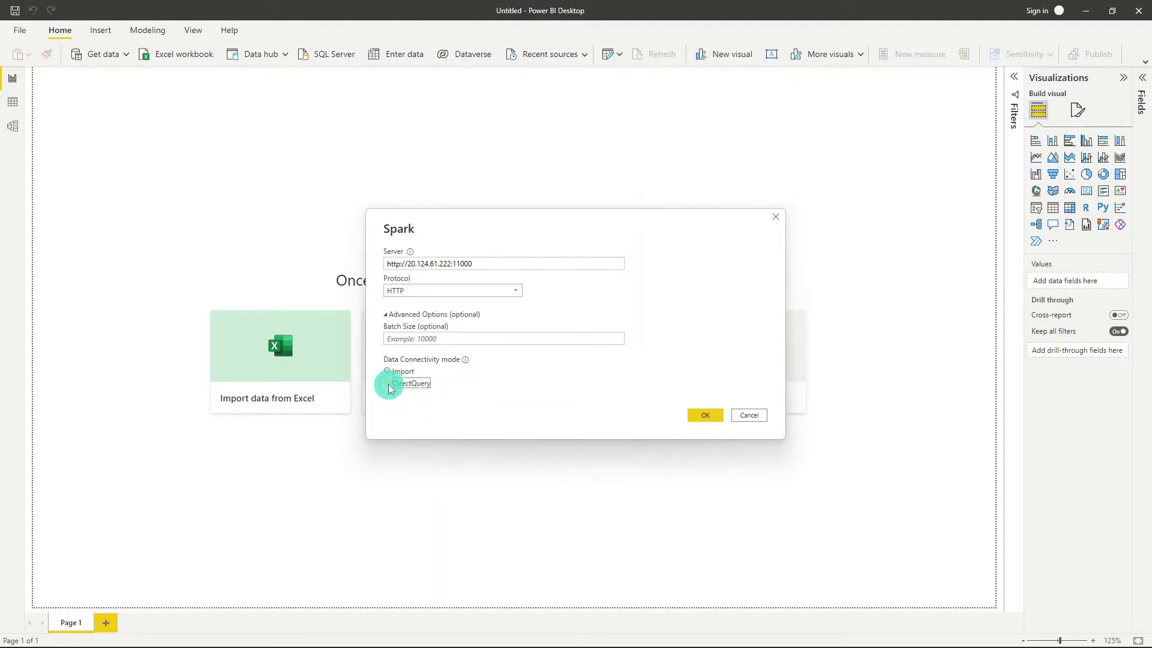
click(694, 416)
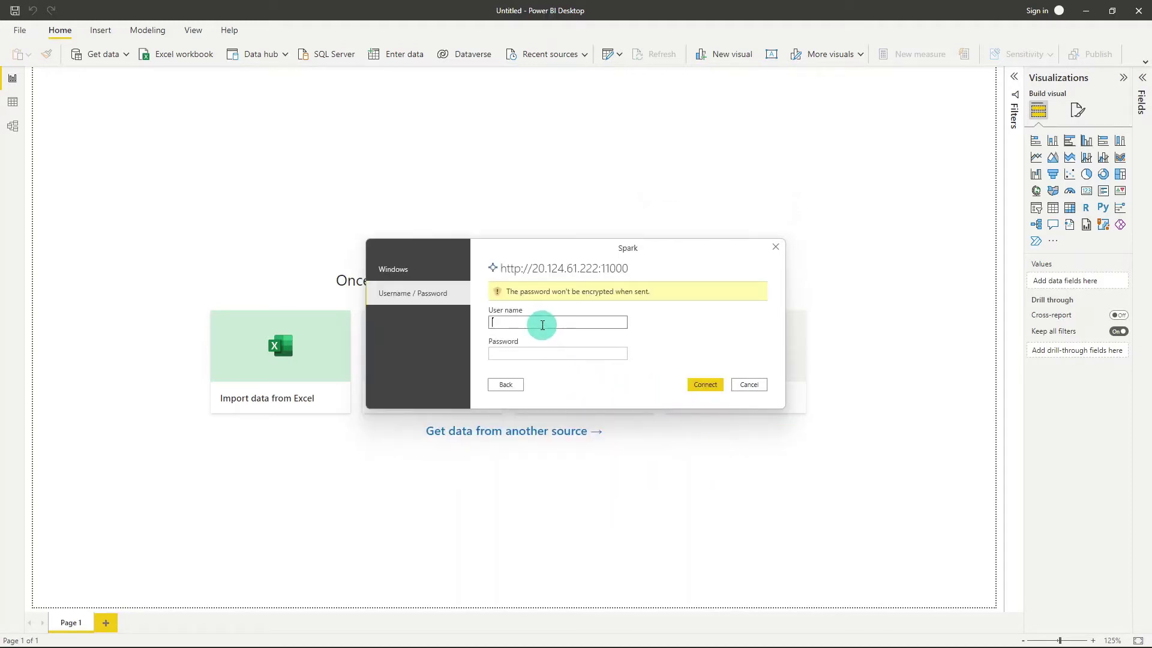
Enter the Spark sign-in user name and move on to the Password field
click(561, 322)
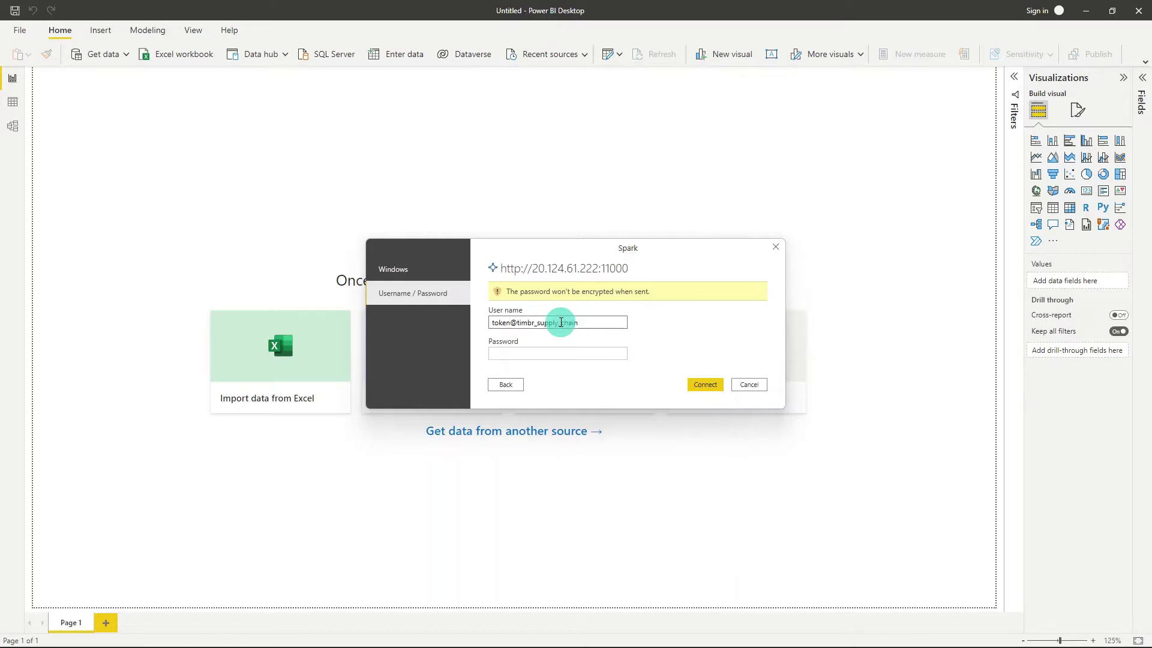
click(594, 353)
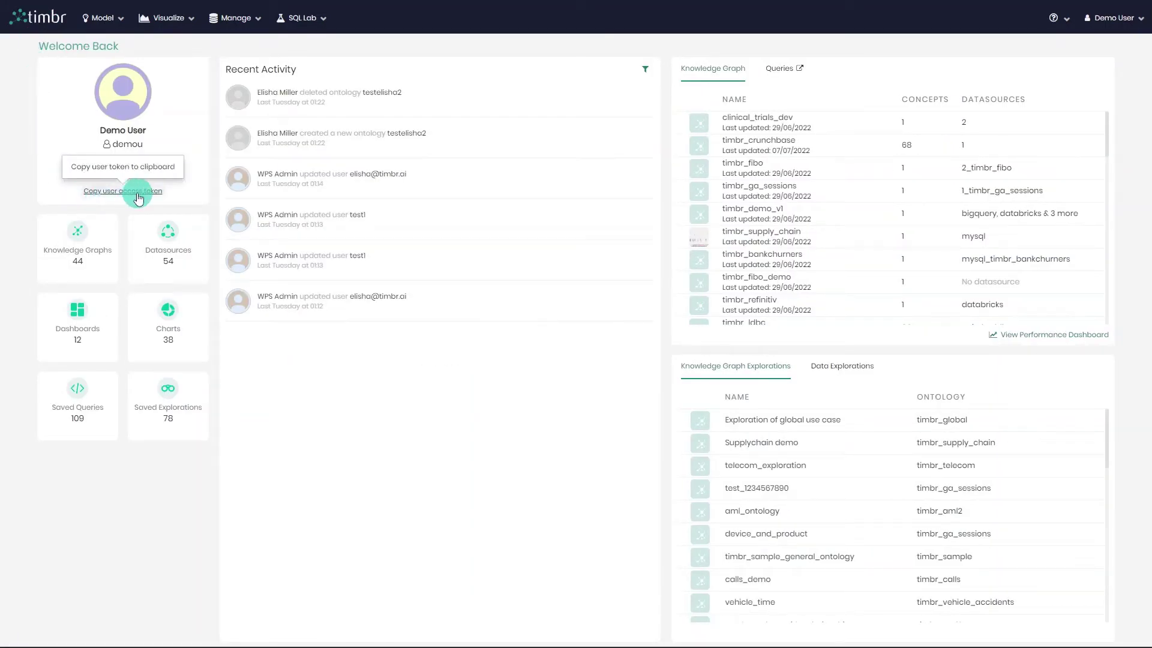
Open timbr's SQL editor on the timbr_supply_chain knowledge graph
click(310, 24)
click(314, 43)
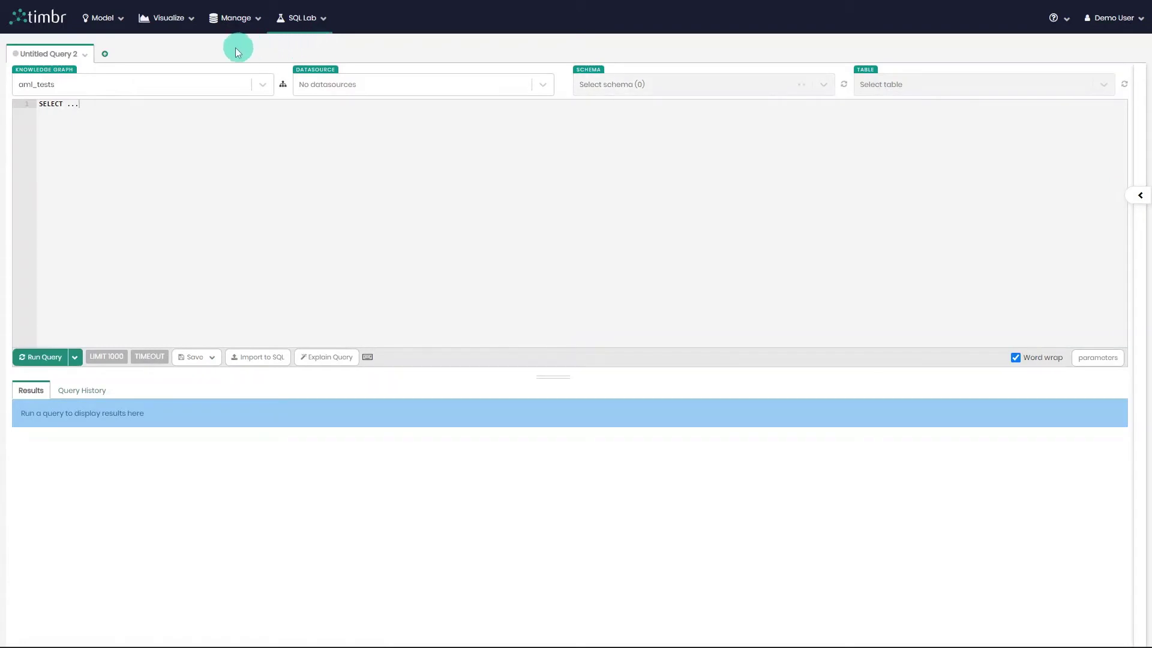
click(172, 86)
text(sup)
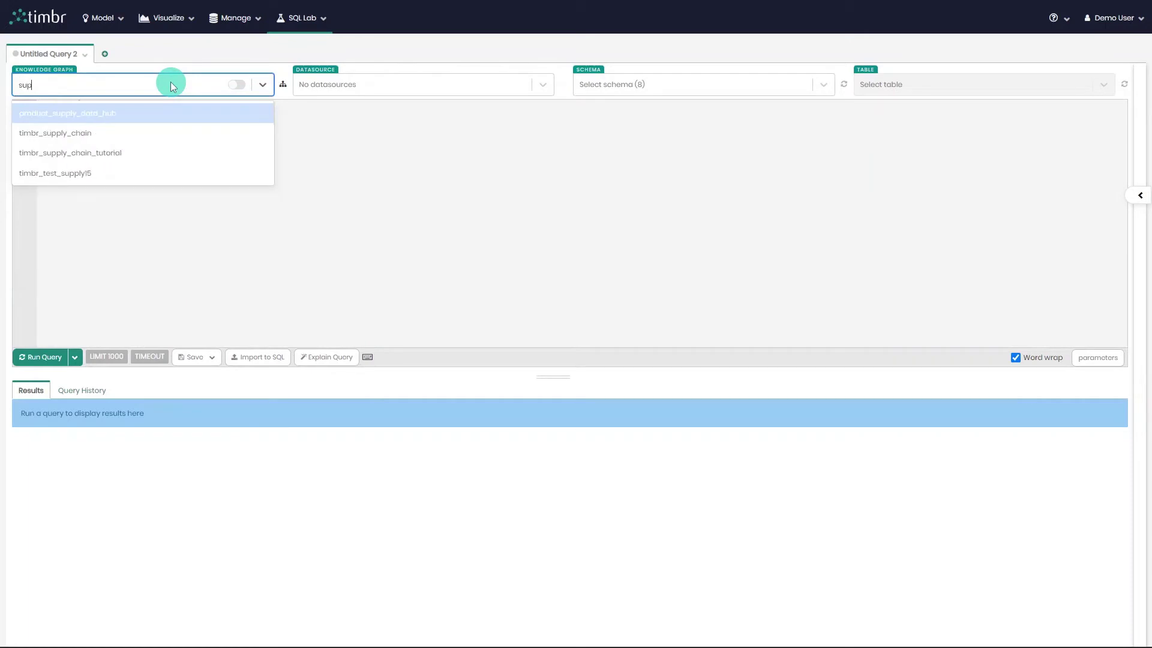
click(149, 129)
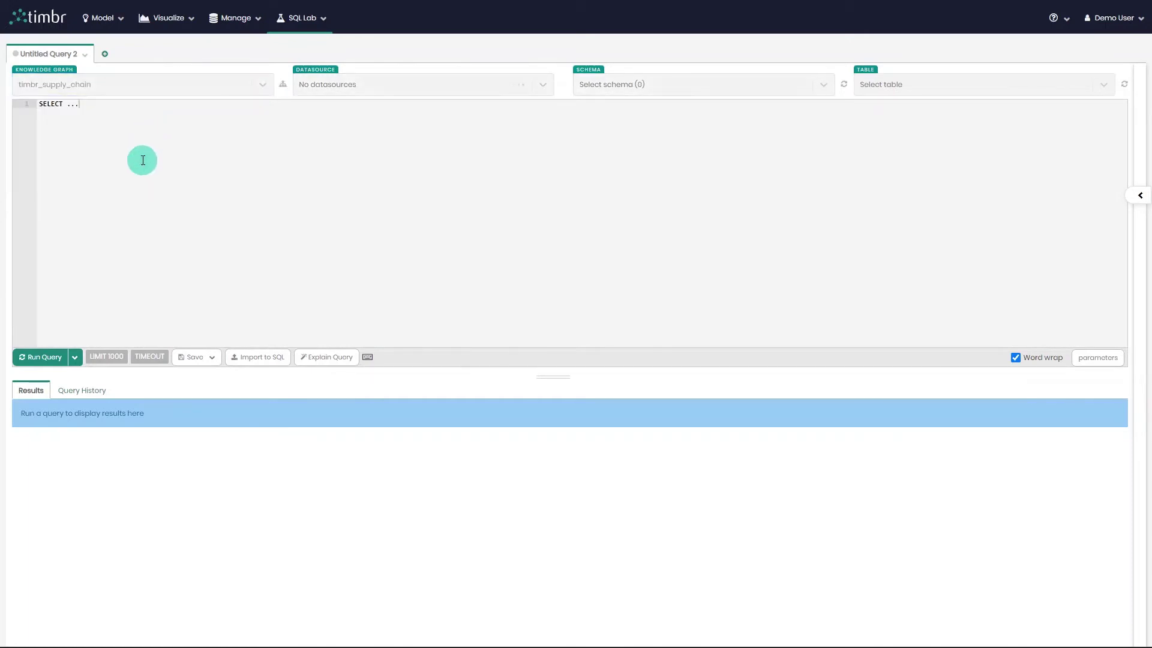
Run a 'show token' query and copy the returned token value
drag(60, 138, 25, 102)
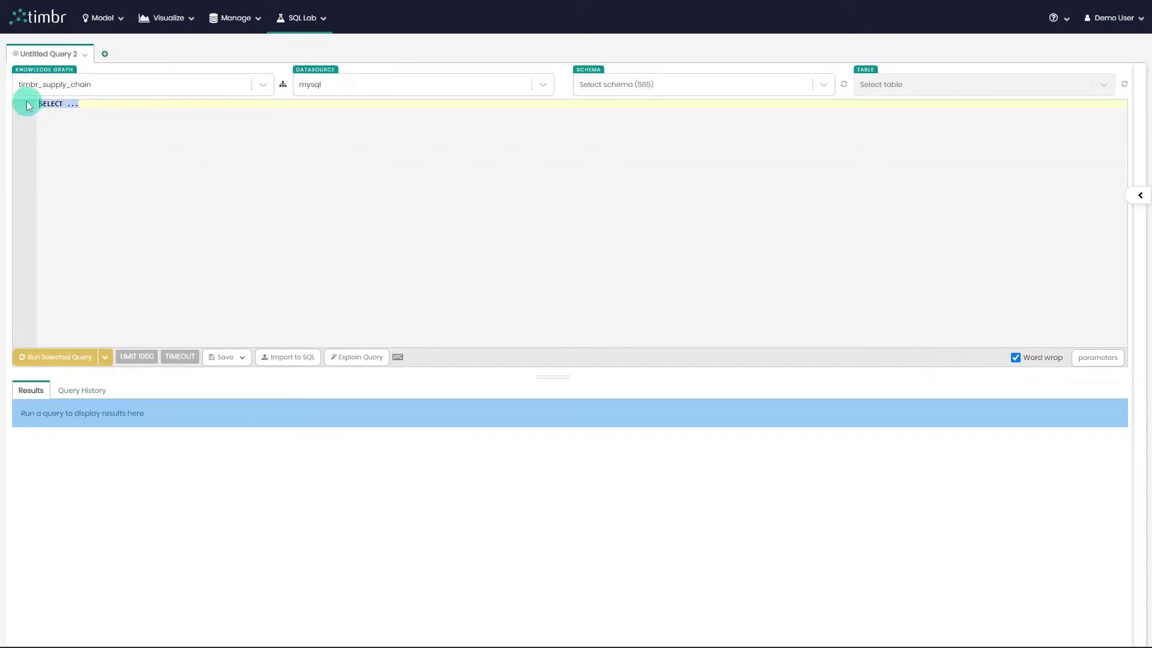
text(show token)
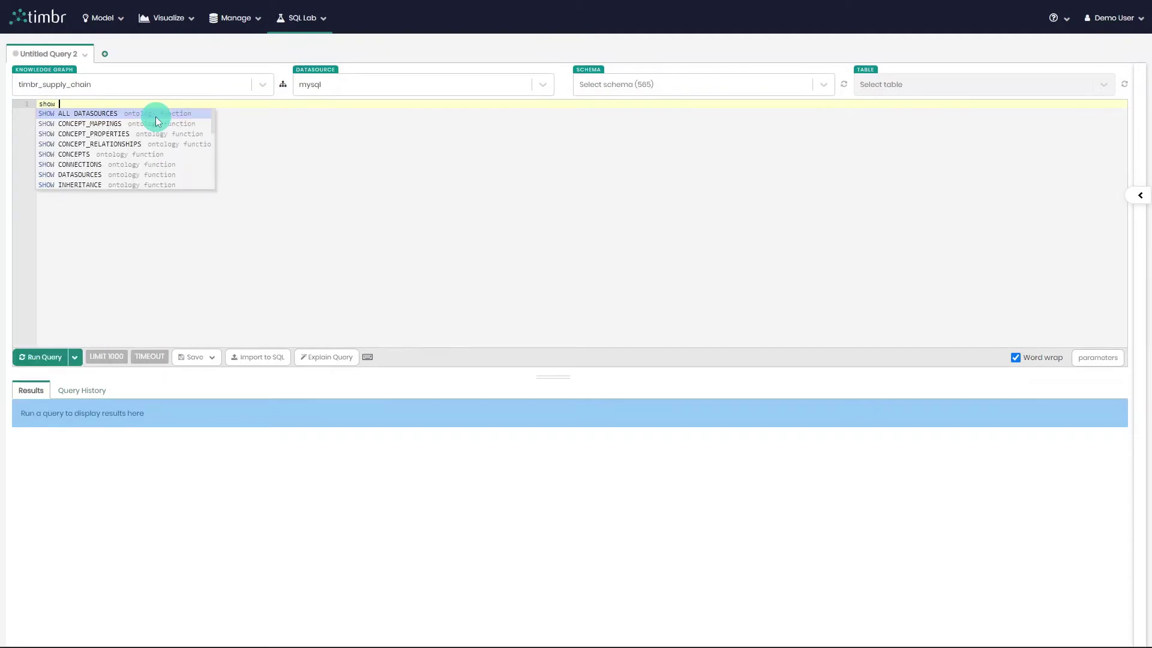
click(156, 168)
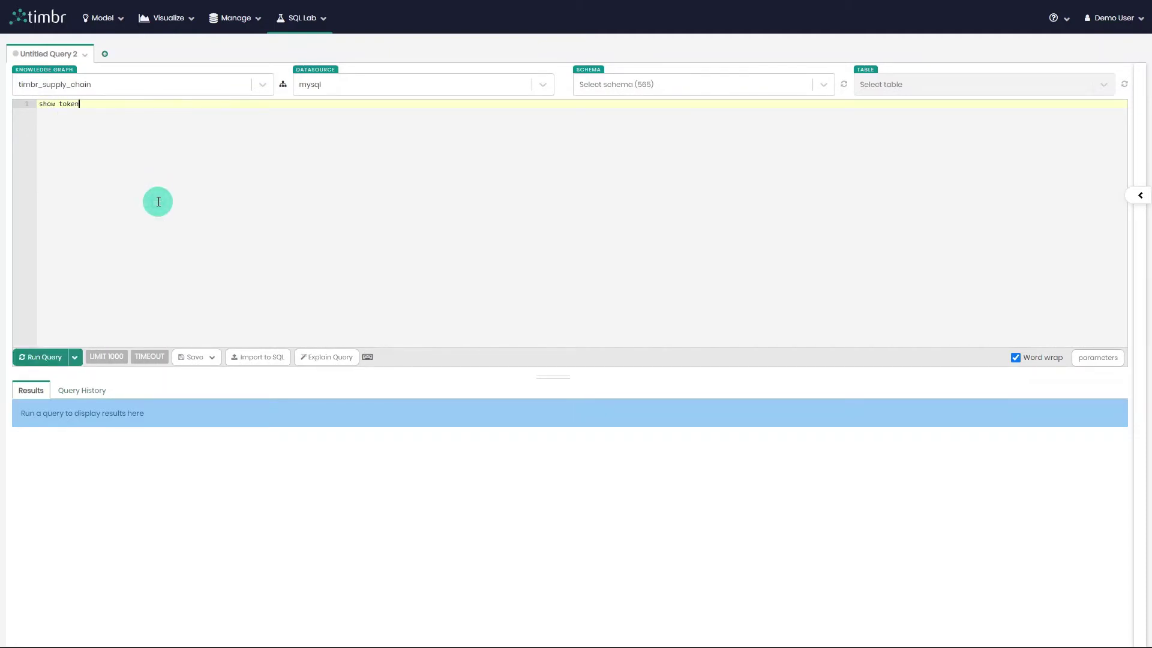
click(51, 358)
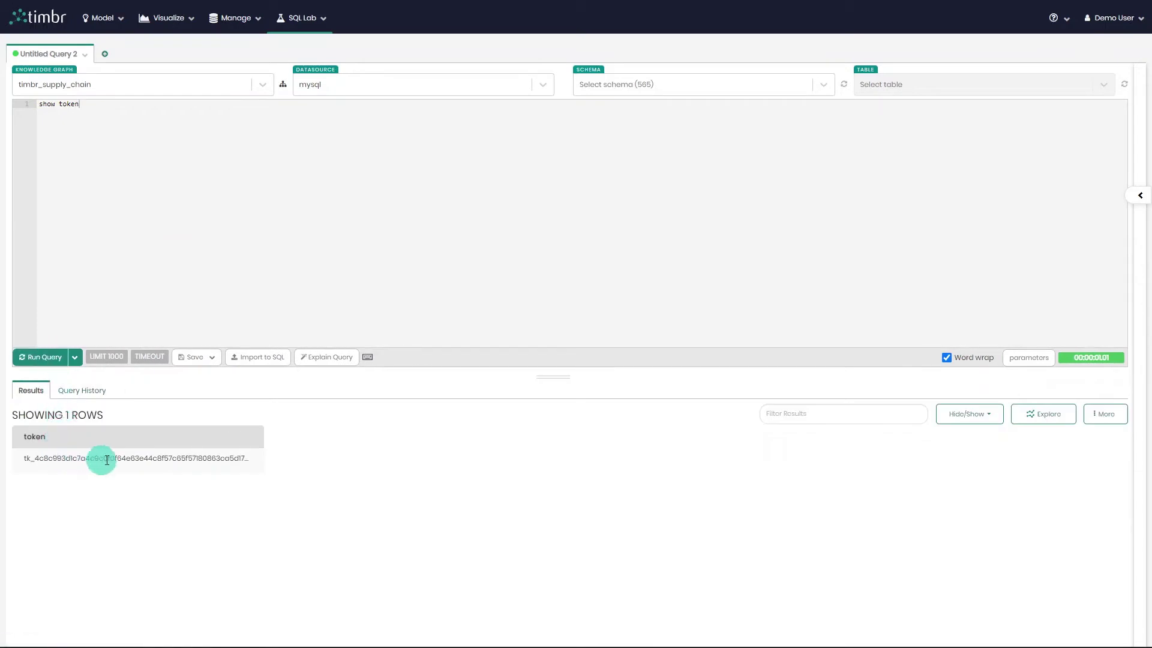
double_click(116, 460)
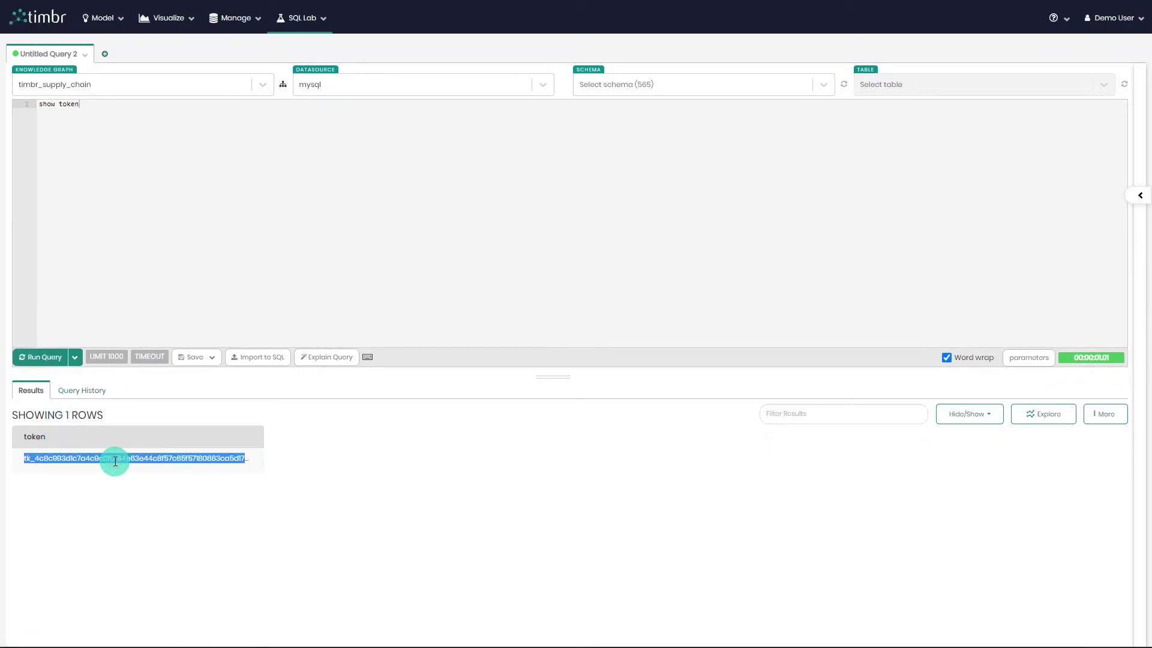
key(alt+Tab)
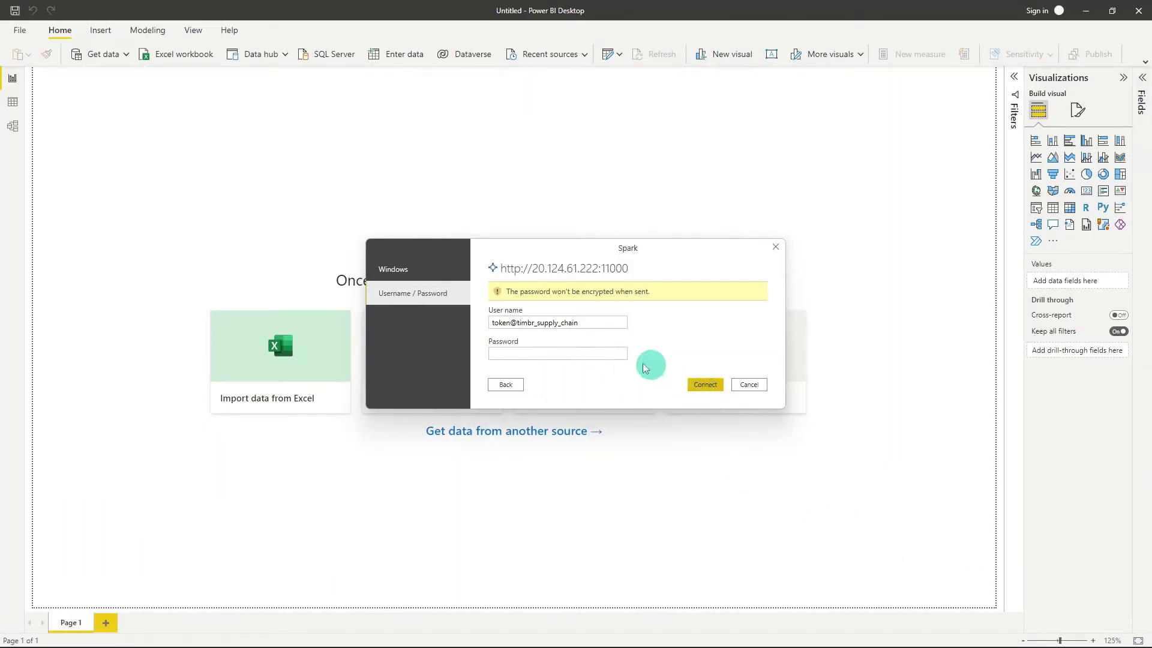
Sign in to the Spark server using the pasted timbr token as the password
click(617, 354)
key(ctrl+v)
click(698, 386)
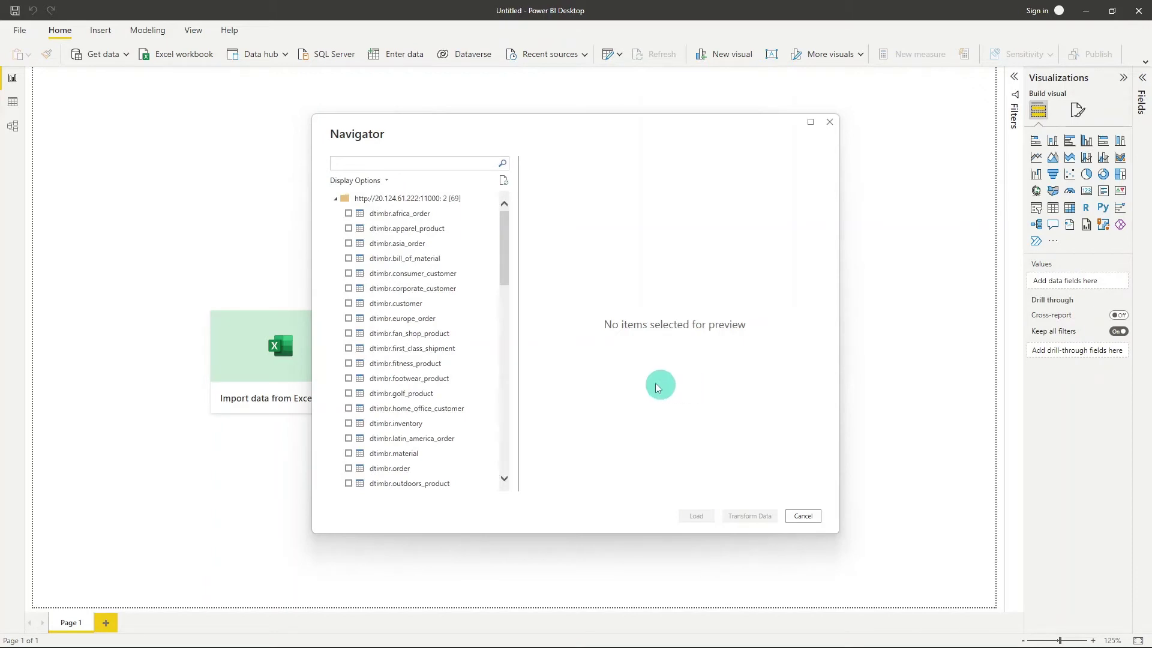
Select the dtimbr.customer table in the Navigator and load it into the report
drag(504, 279, 506, 370)
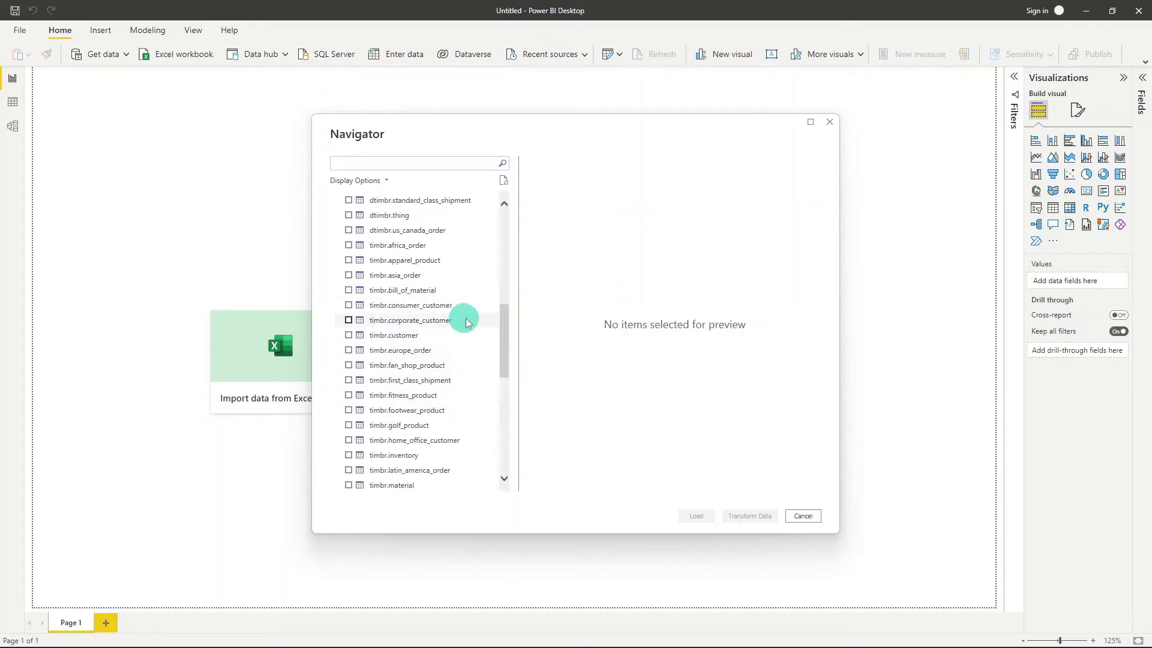
drag(501, 339, 504, 280)
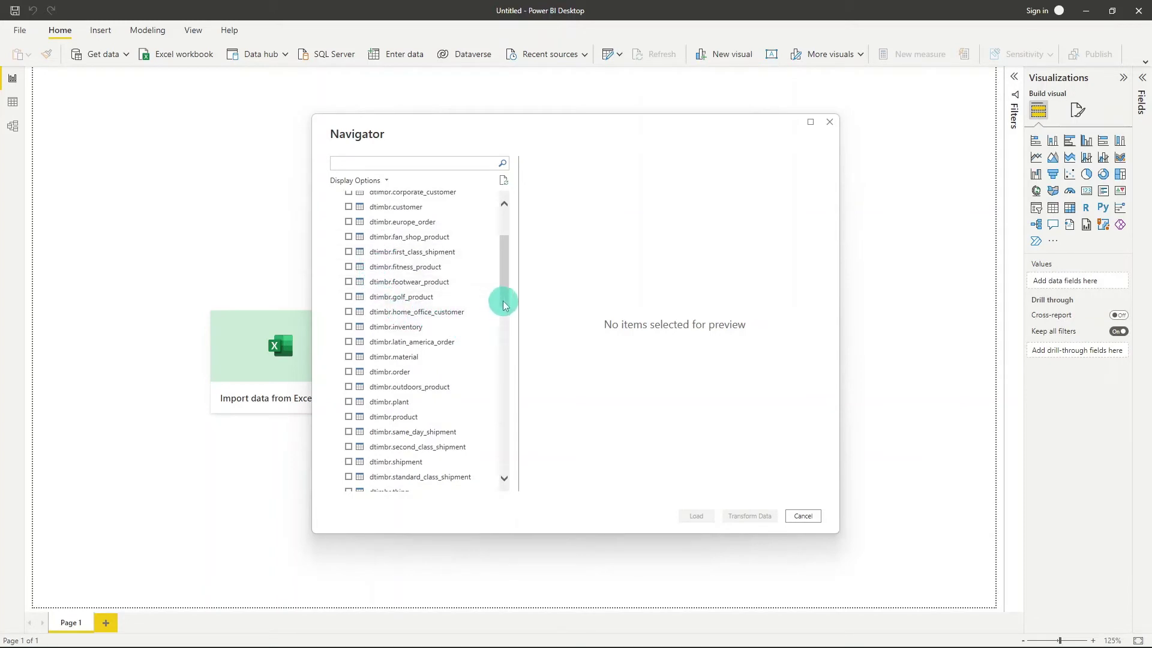
drag(502, 294, 504, 271)
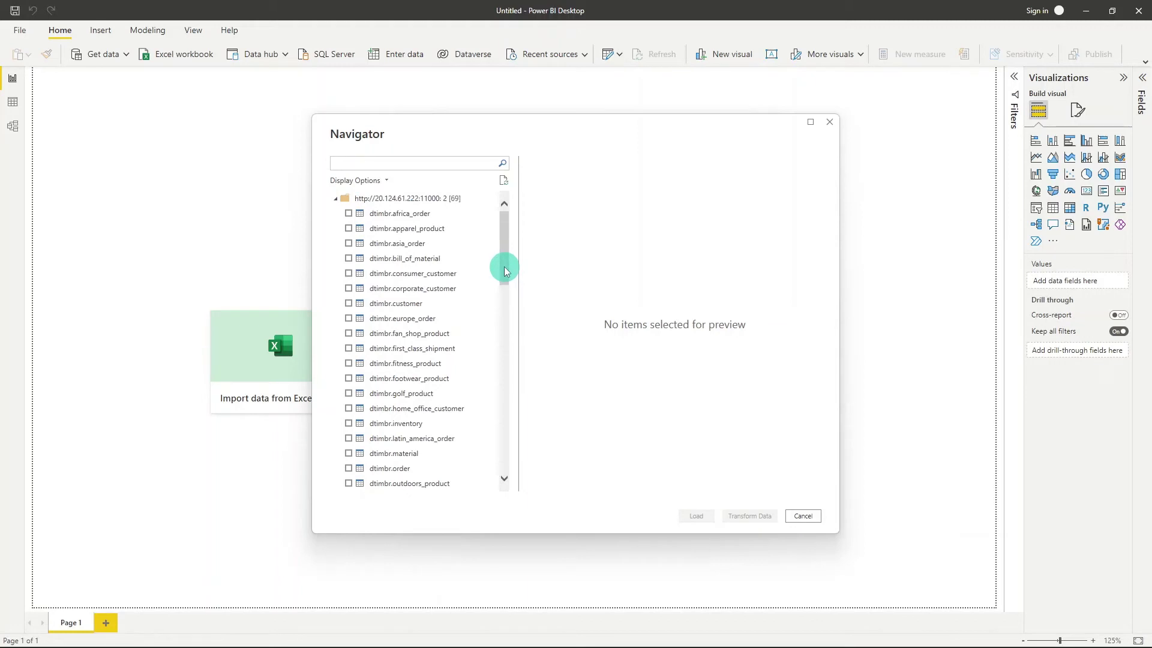
click(348, 304)
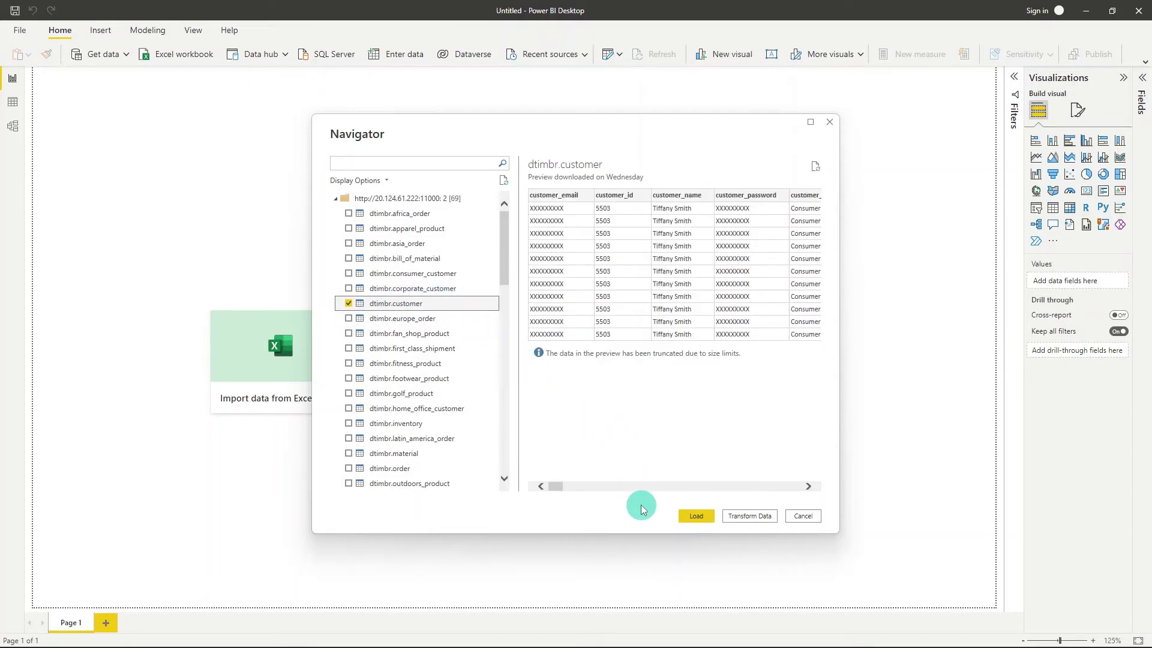
click(701, 517)
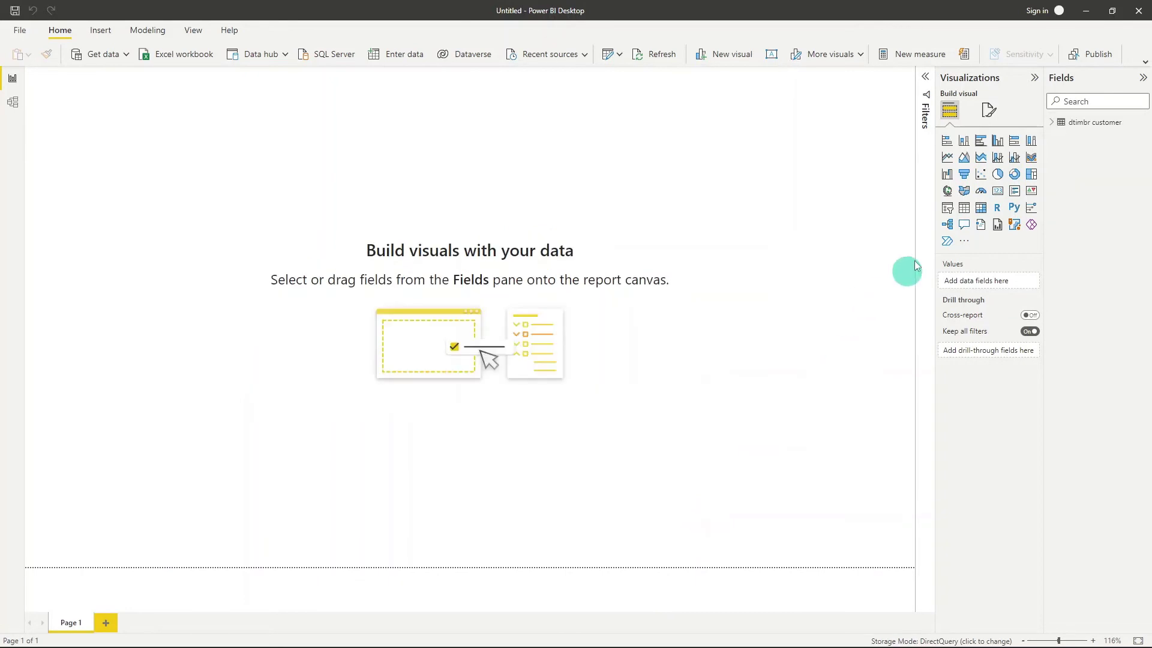
Expand the dtimbr customer table in the Fields pane and widen the pane to read its field names
click(1058, 122)
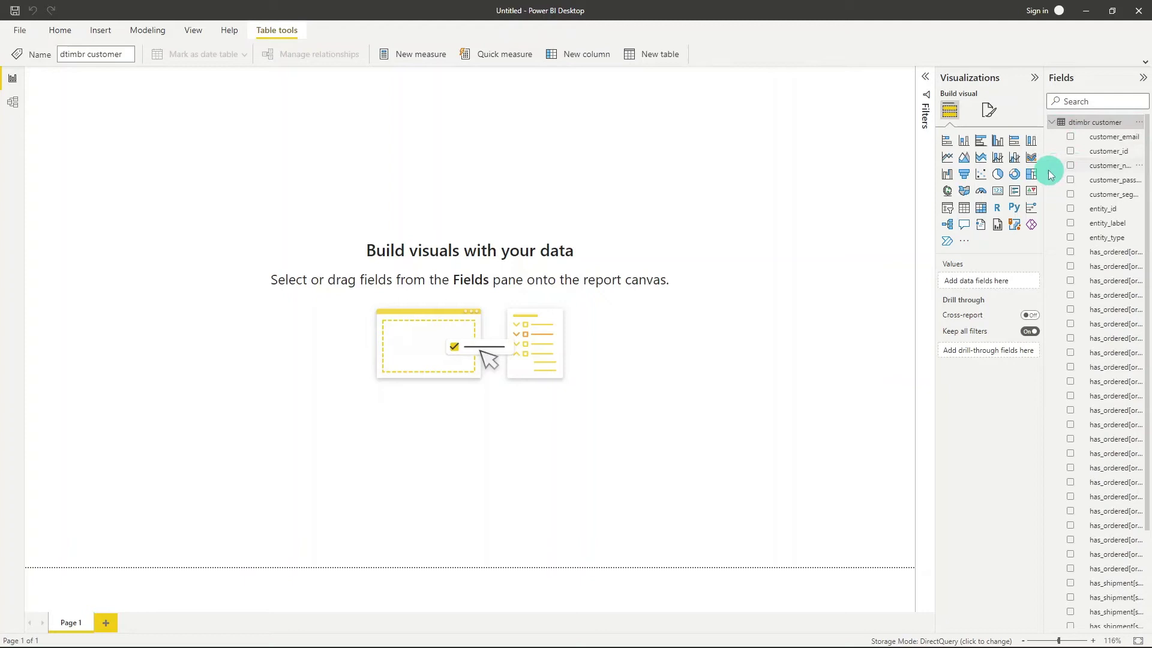
drag(1044, 172, 905, 178)
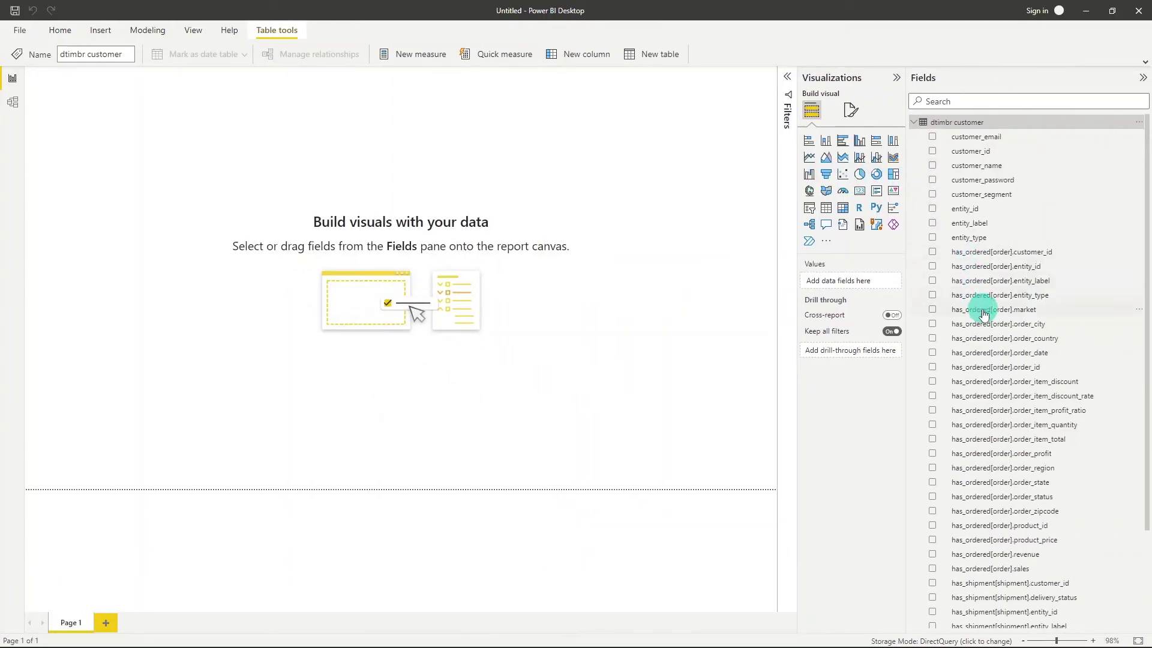
scroll(997, 412, down, 3)
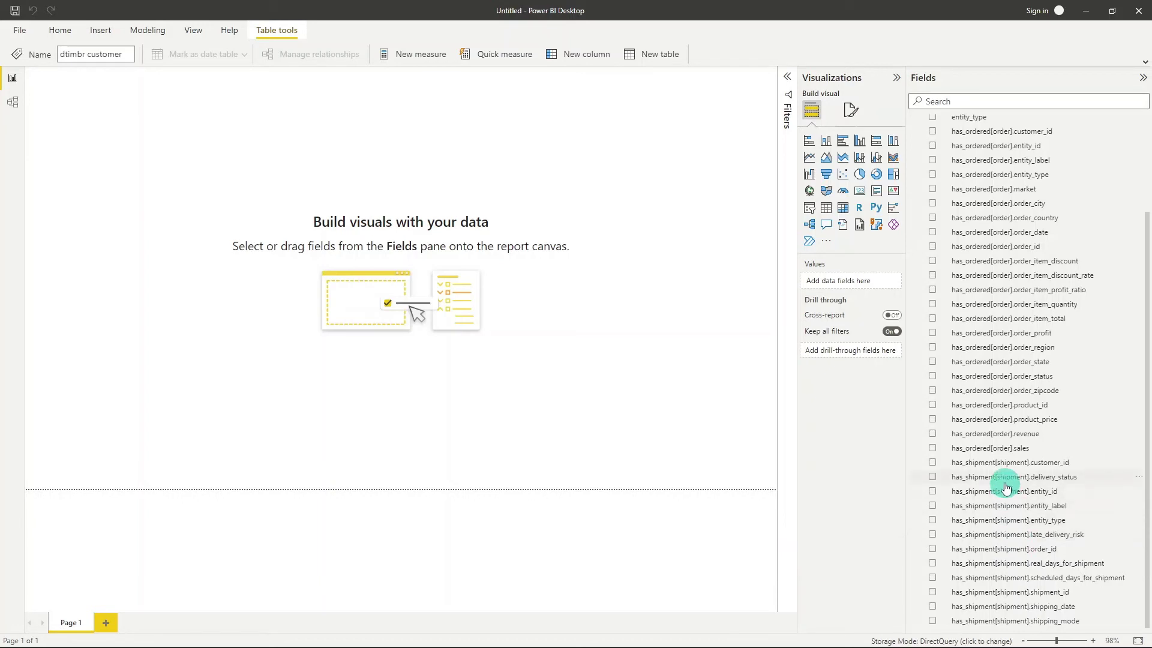
scroll(1005, 487, up, 3)
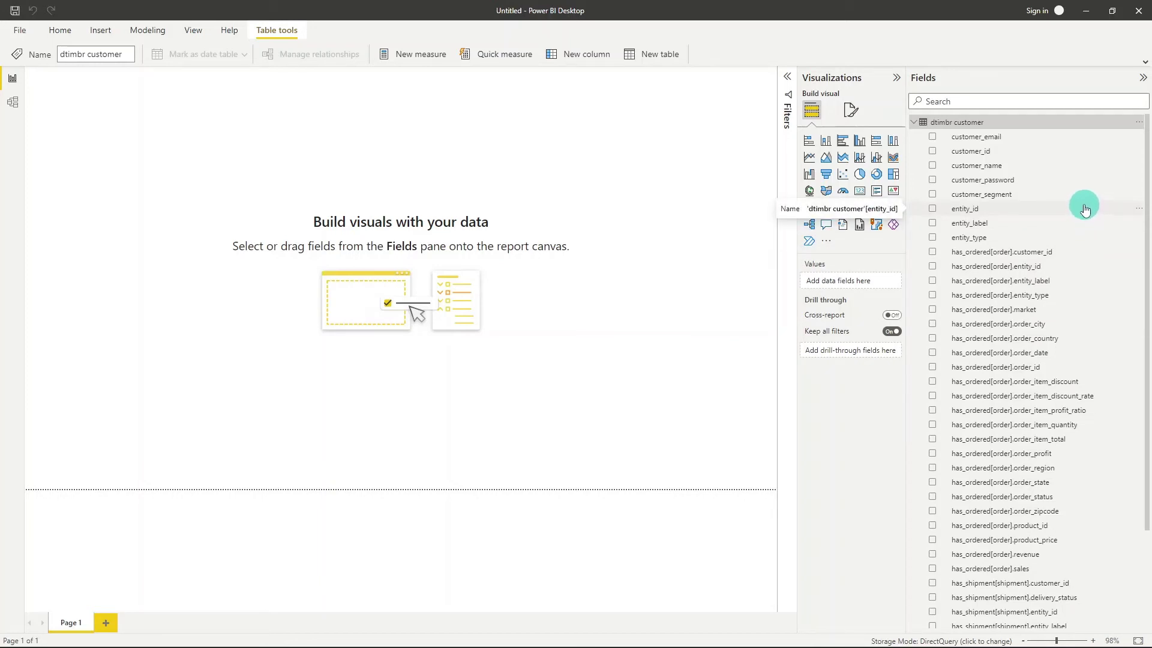
Create a table of customer_name, customer_segment, market and delivery_status, then enlarge the visual
drag(1036, 168, 612, 175)
drag(1002, 194, 517, 188)
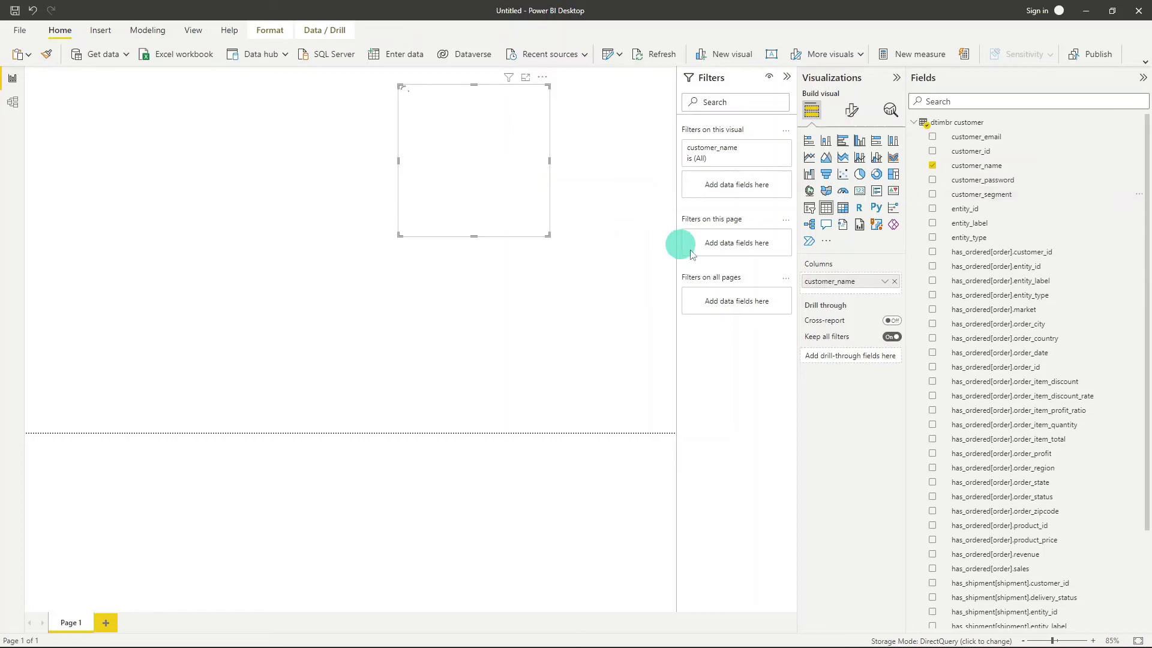
drag(981, 194, 463, 201)
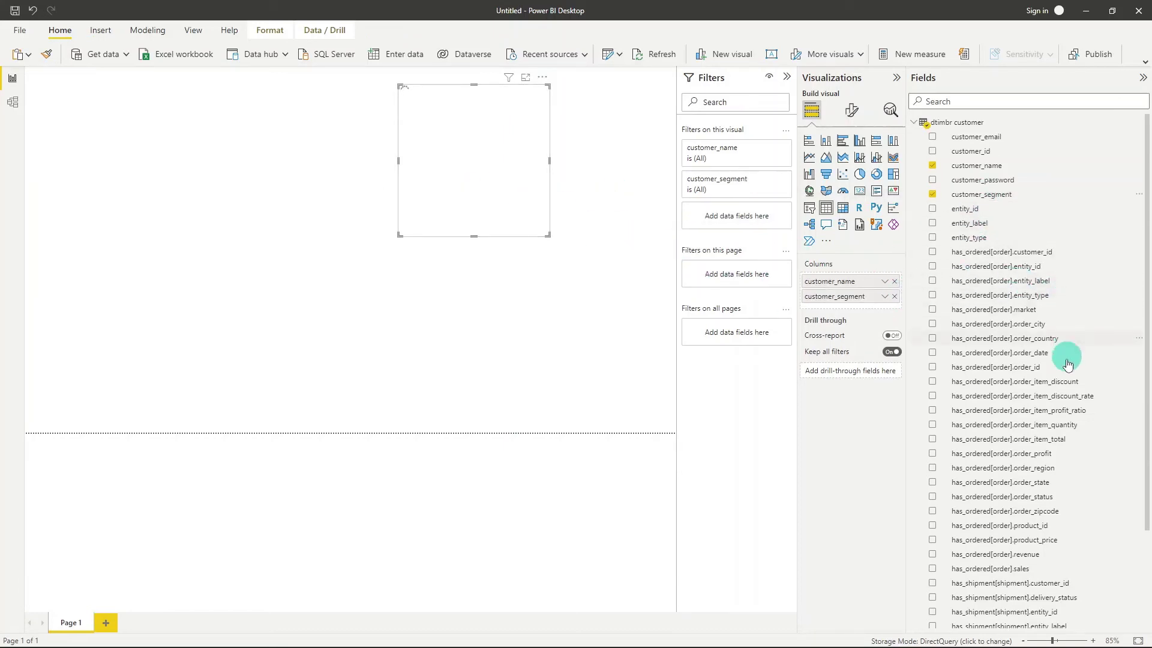
drag(1035, 308, 463, 193)
scroll(1049, 507, down, 3)
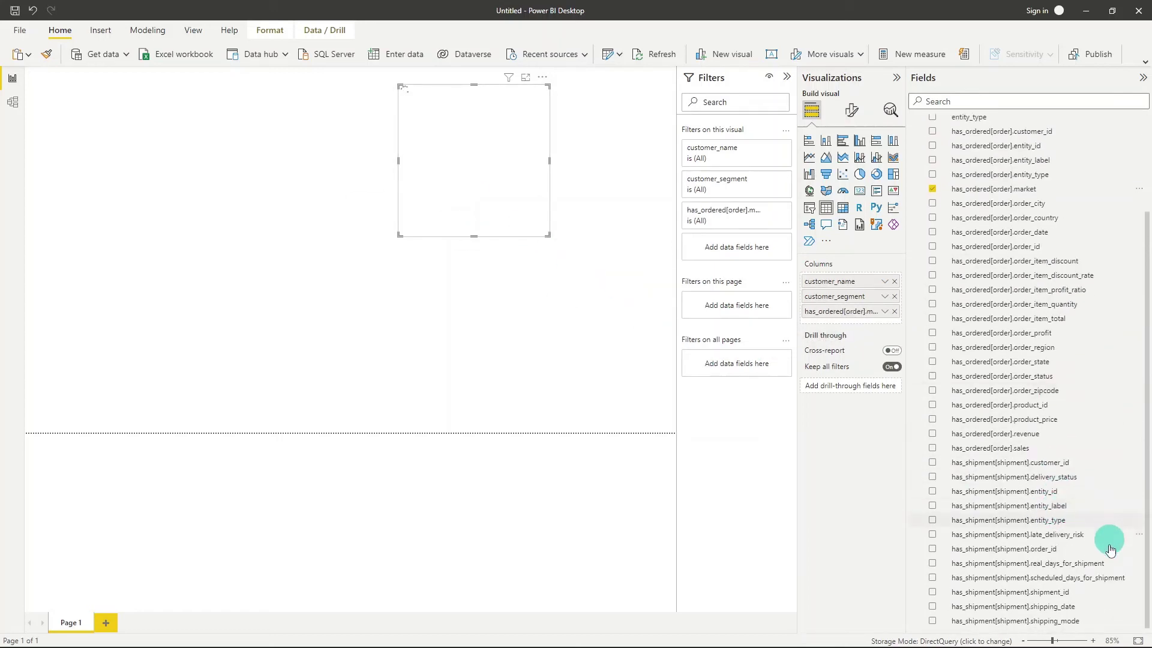
drag(1087, 478, 494, 204)
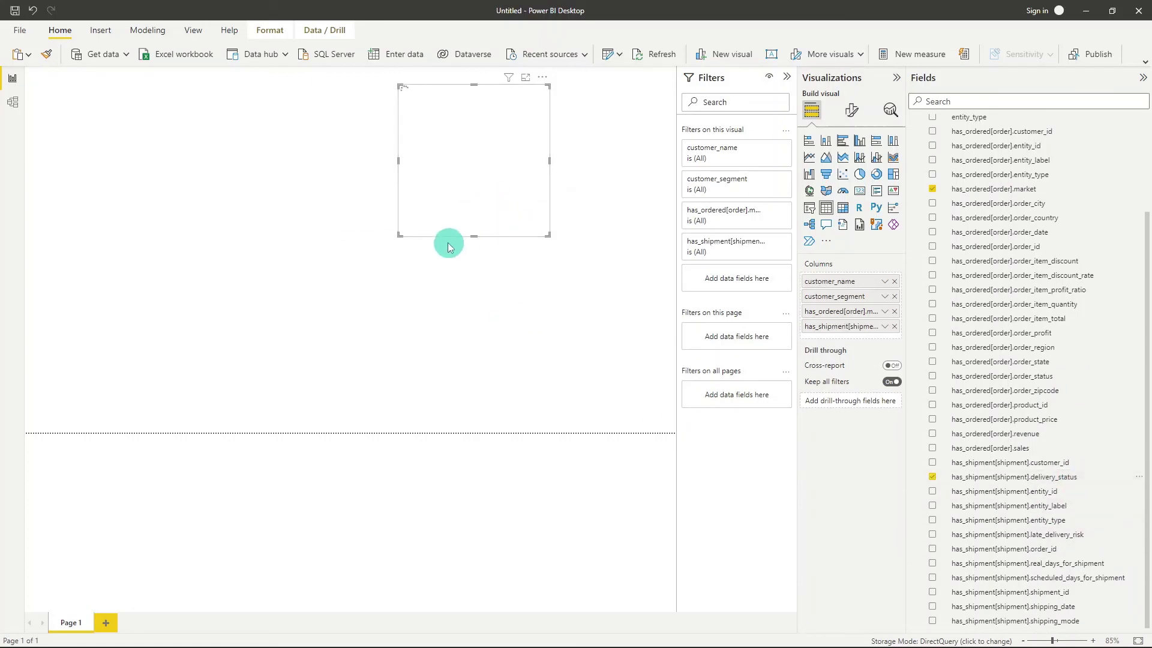
drag(399, 236, 157, 382)
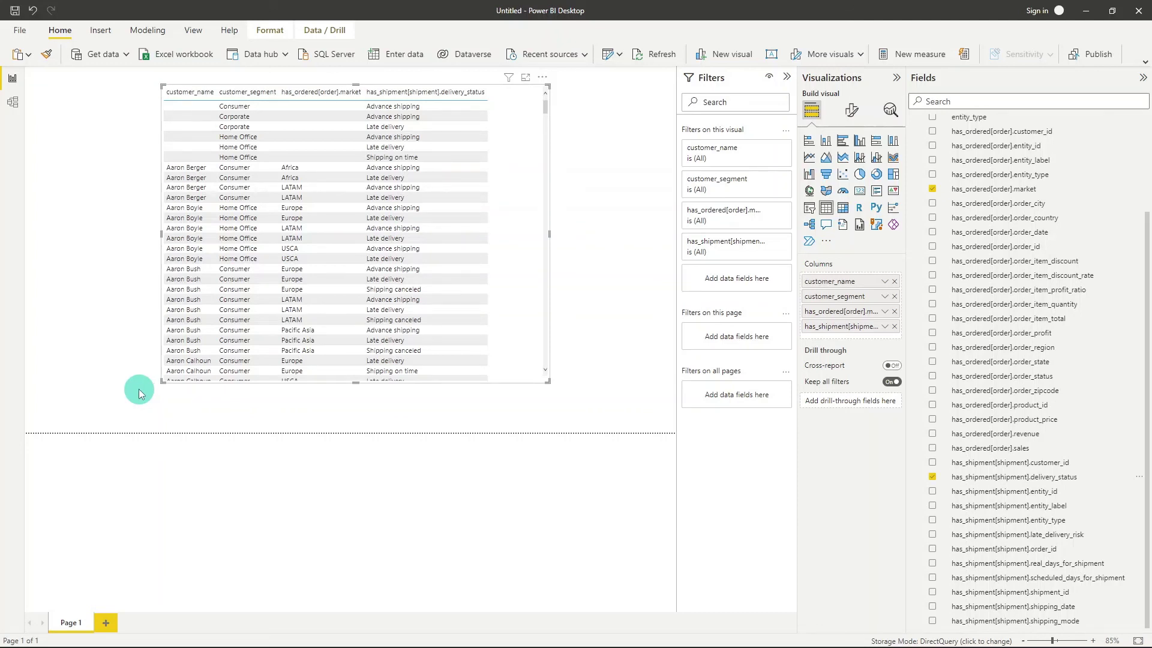
scroll(257, 334, down, 8)
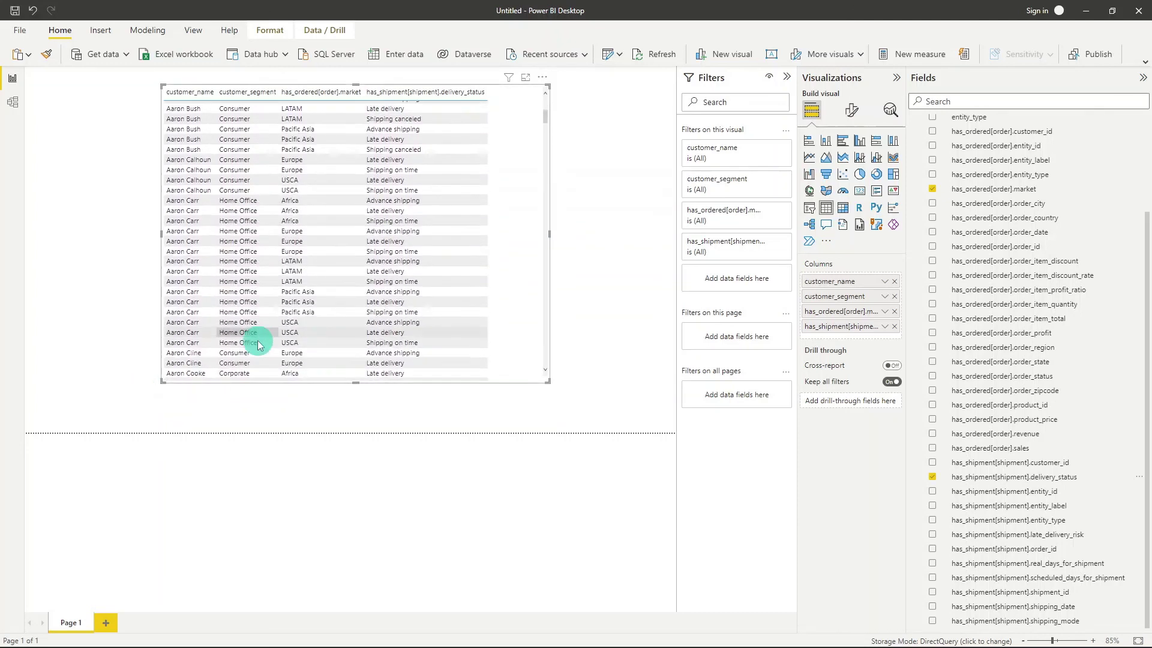